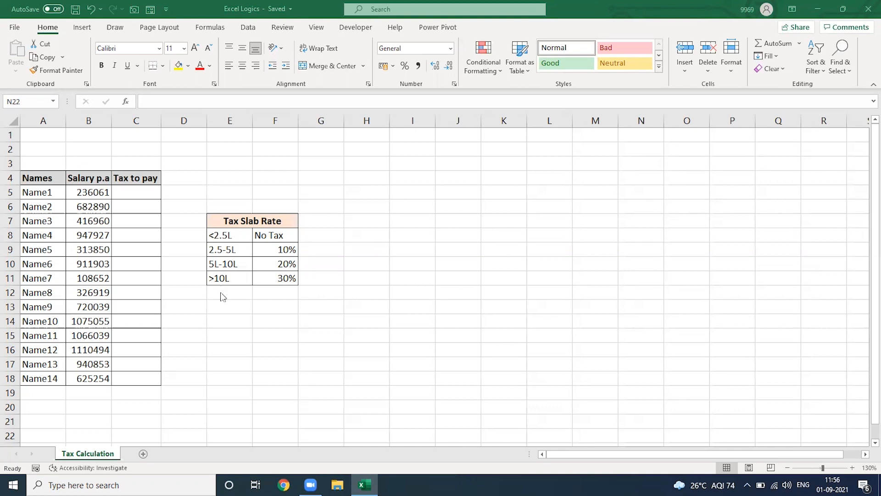
Enter the sample salary 300000 in cell E14 below the tax slab table
{"action": "left_click", "coordinate": [230, 318]}
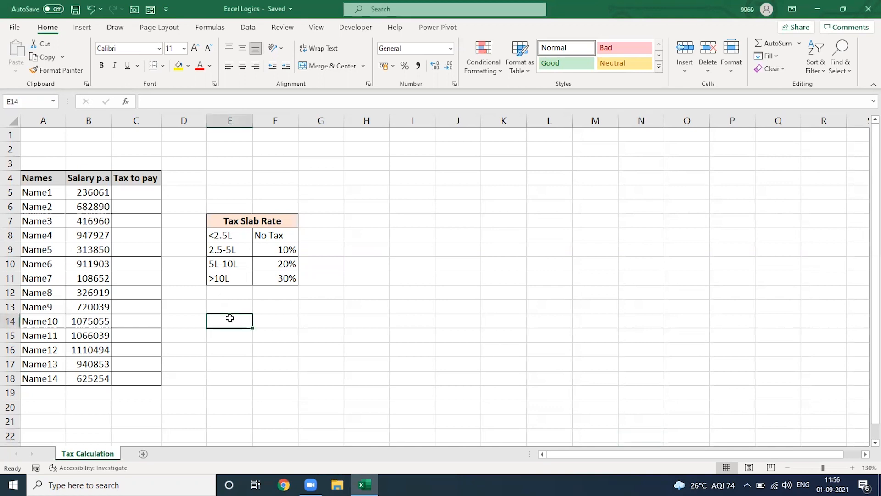
{"action": "type", "text": "300000"}
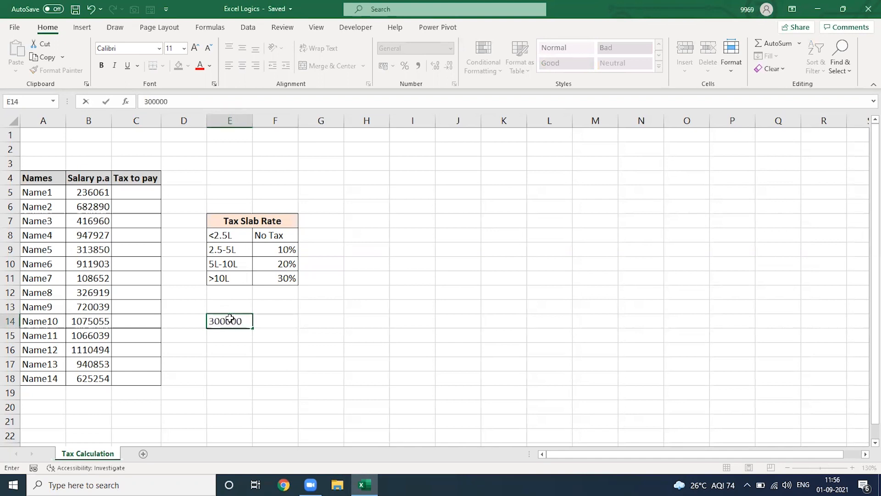
{"action": "key", "text": "Tab"}
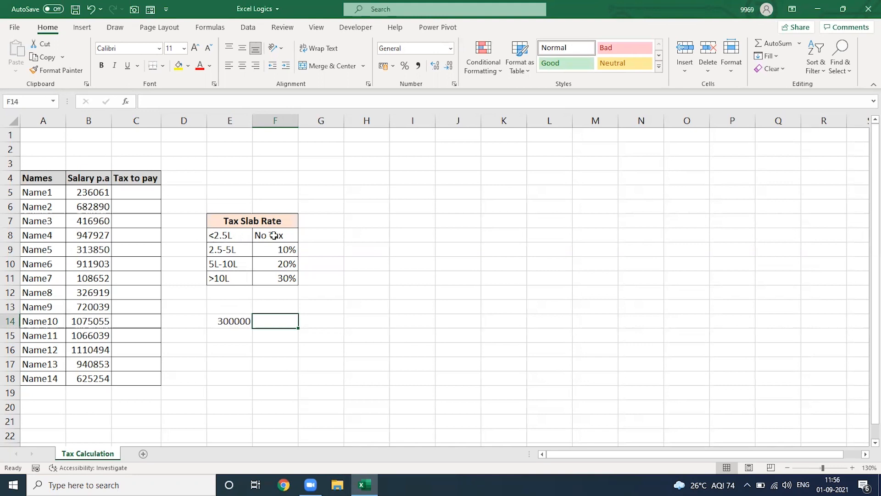
Beside it in F14, compute that salary's tax with the formula =(E14-250000)*10%
{"action": "type", "text": "=("}
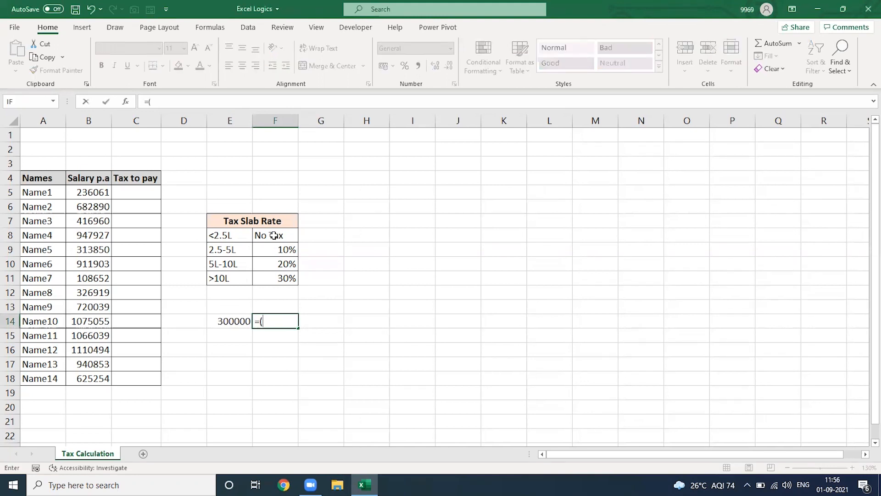
{"action": "key", "text": "Left"}
{"action": "type", "text": "-25"}
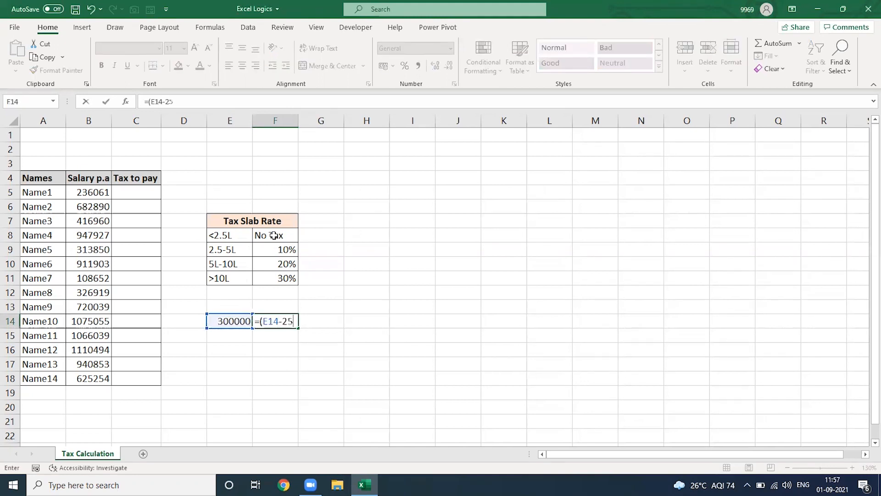
{"action": "type", "text": "0000)*10%"}
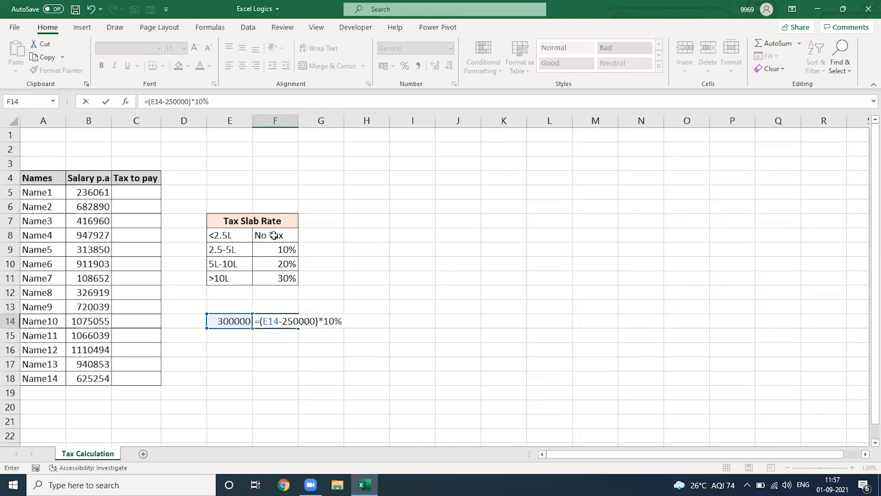
{"action": "key", "text": "Return"}
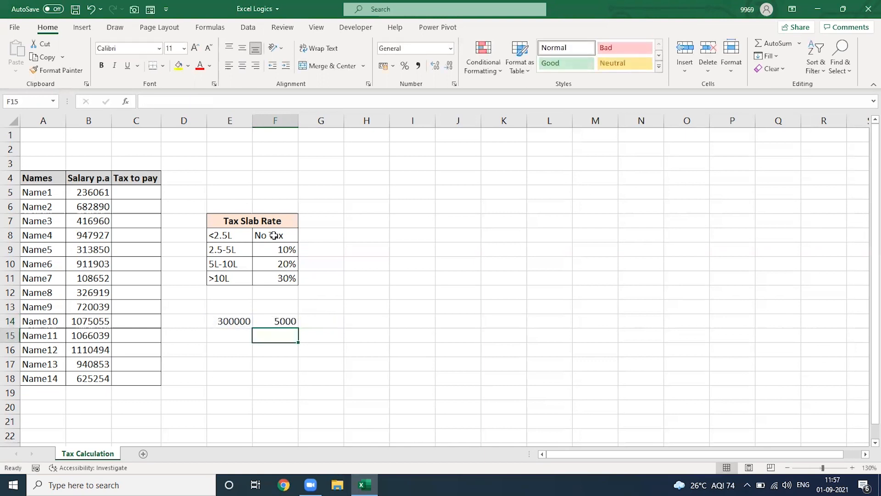
Enter the sample salary 700000 in cell E15
{"action": "key", "text": "Left"}
{"action": "type", "text": "700000"}
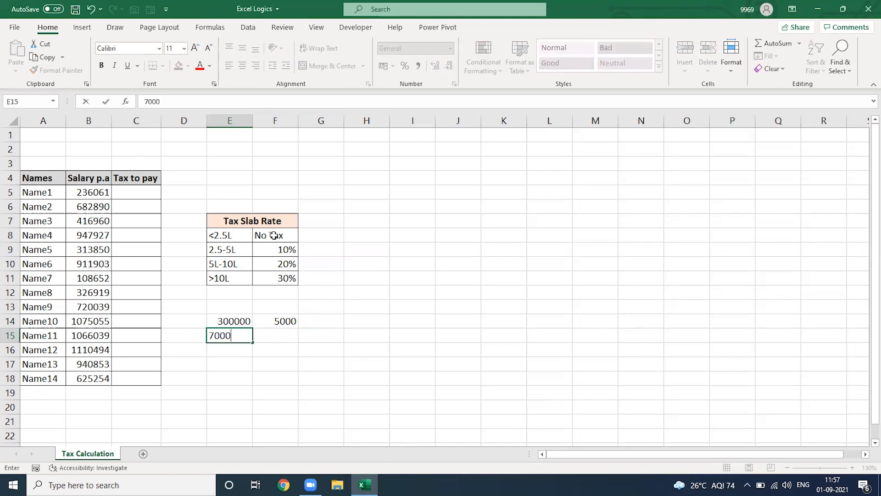
{"action": "key", "text": "Right"}
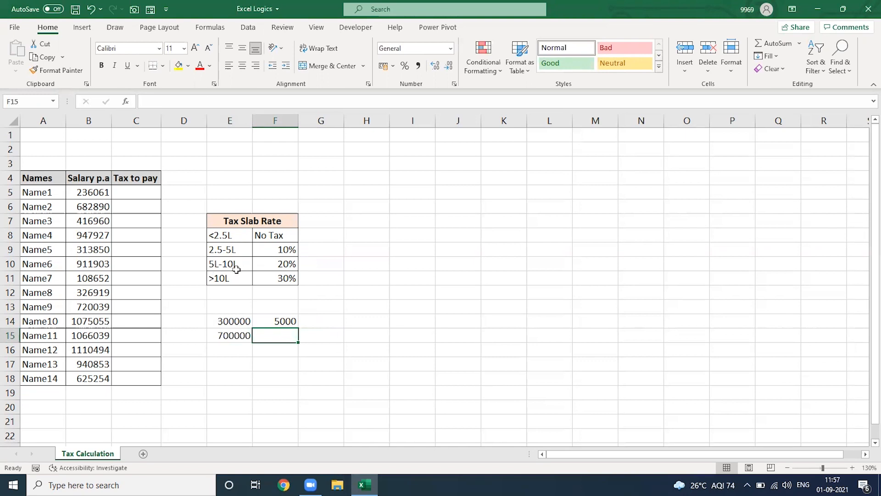
In F15, compute its tax with =((E15-500000)*20%)+(250000*10%)
{"action": "type", "text": "=(("}
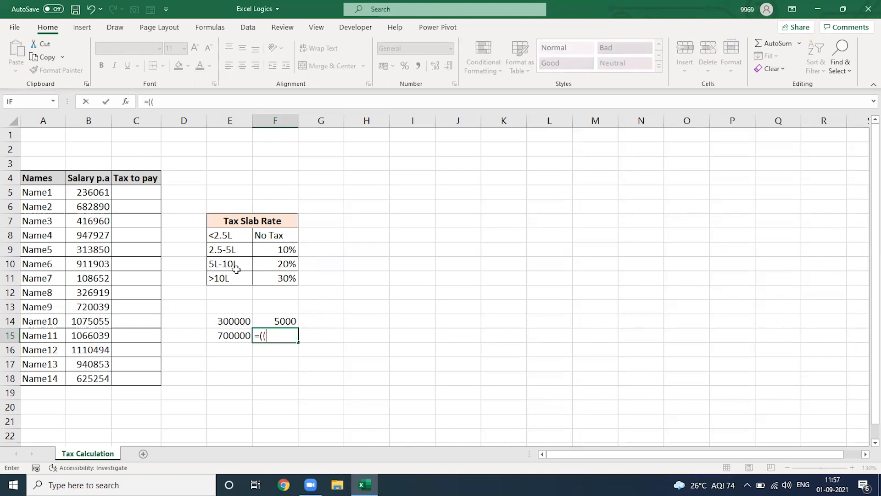
{"action": "key", "text": "Left"}
{"action": "type", "text": "-5"}
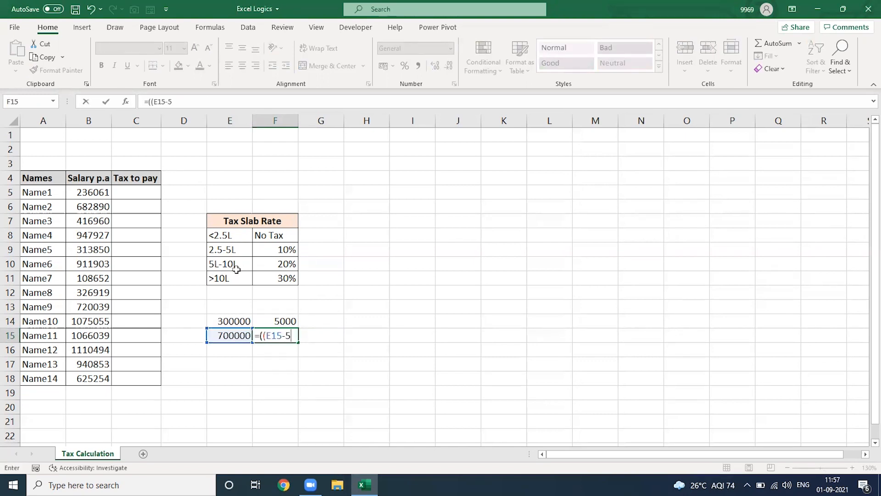
{"action": "type", "text": "00000"}
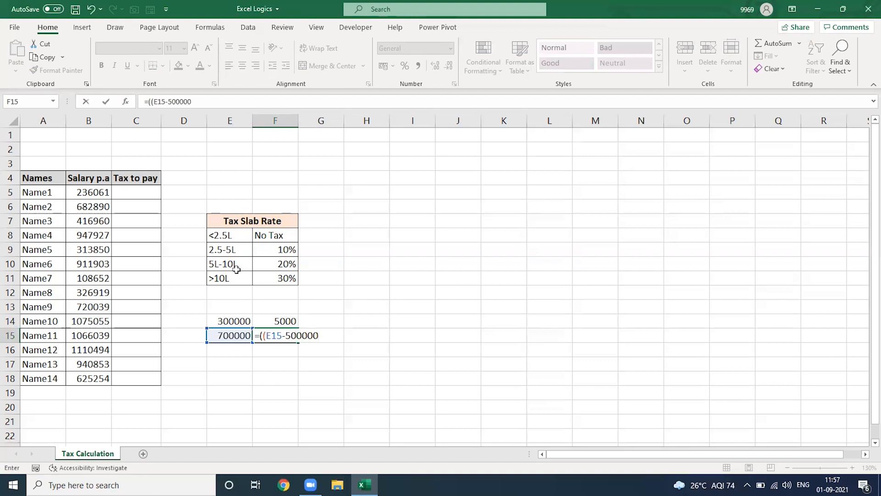
{"action": "type", "text": ")*20%)+("}
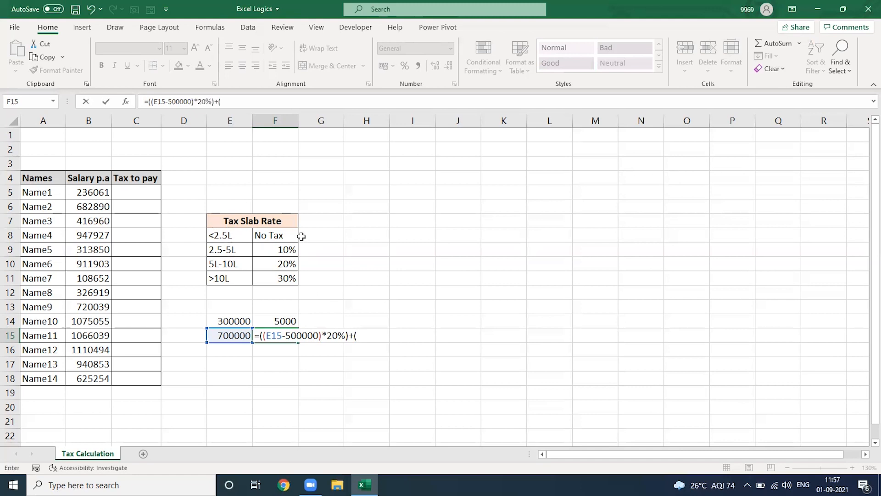
{"action": "type", "text": "250000*10%"}
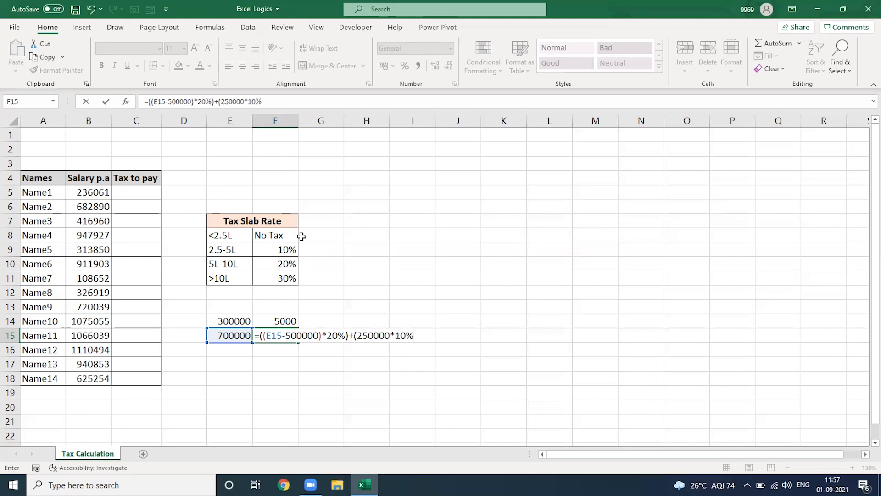
{"action": "type", "text": ")"}
{"action": "key", "text": "Return"}
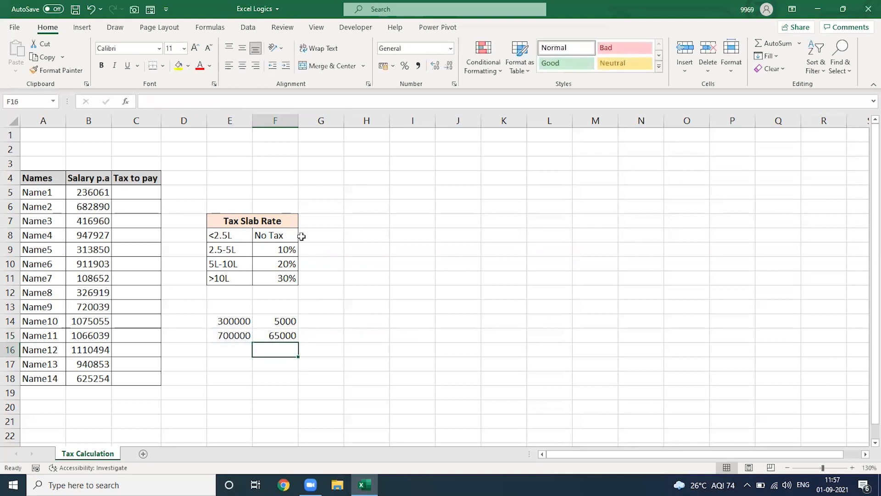
Enter the sample salary 1100000 in cell E16
{"action": "key", "text": "Left"}
{"action": "type", "text": "1100000"}
{"action": "key", "text": "Right"}
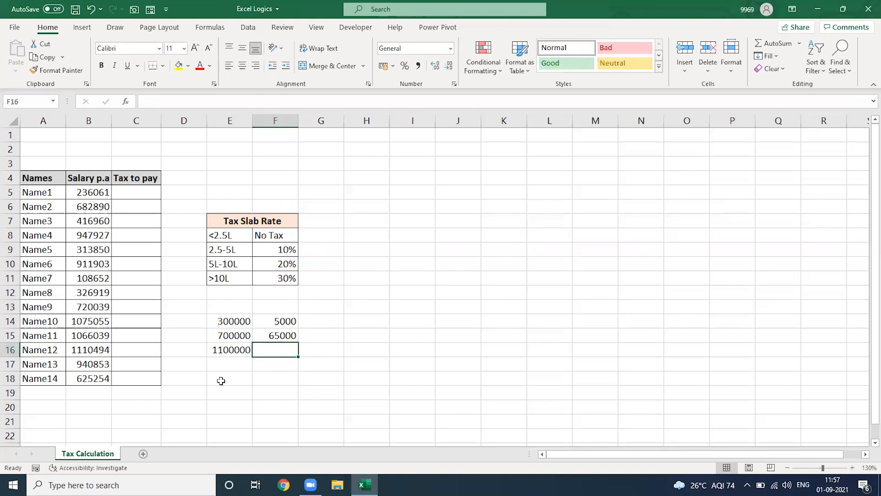
In F16, compute its tax with =((E16-1000000)*30%)+(500000*20%)+(250000*10%)
{"action": "type", "text": "=(("}
{"action": "key", "text": "Left"}
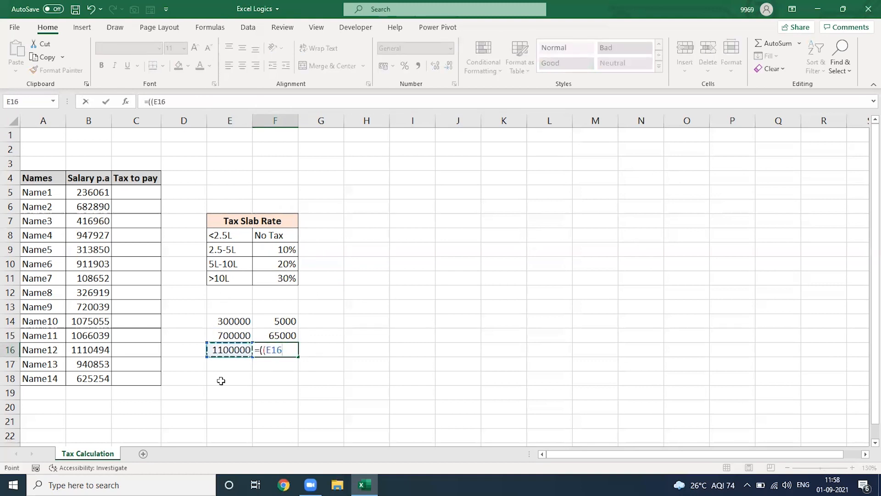
{"action": "type", "text": "-1000000)*"}
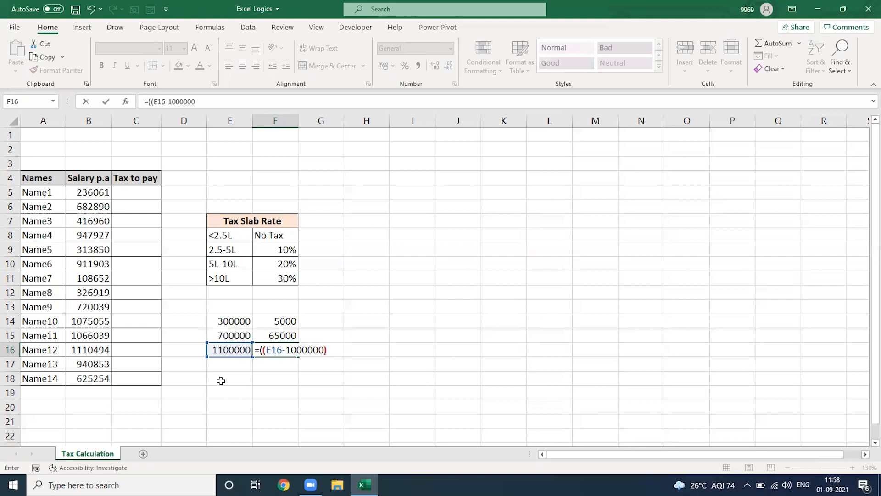
{"action": "type", "text": "30%)+("}
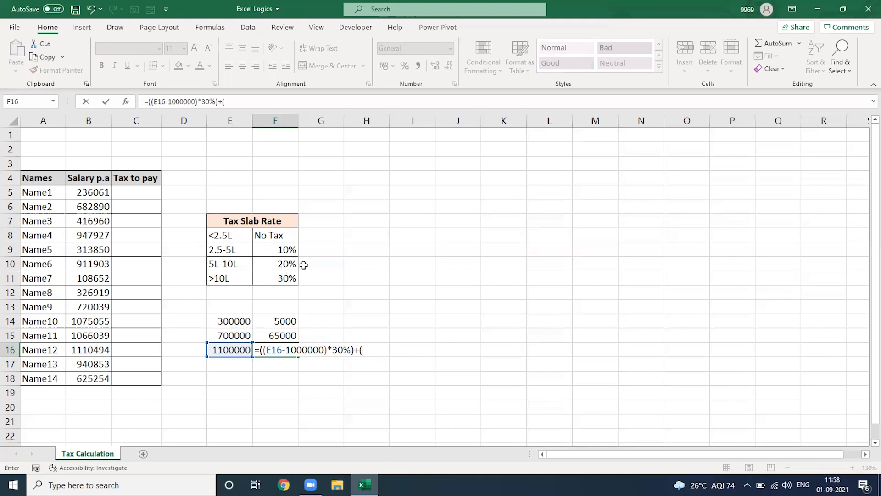
{"action": "type", "text": "5"}
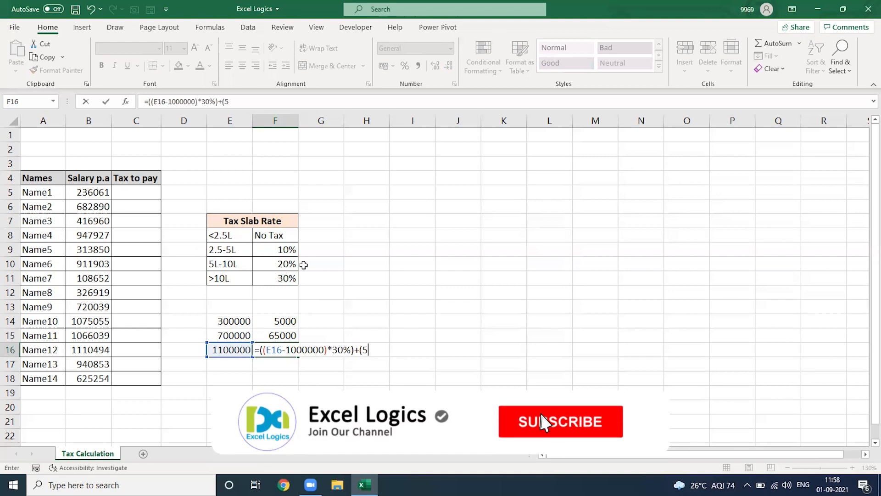
{"action": "type", "text": "00000*20%)+(250000*10%)"}
{"action": "key", "text": "Return"}
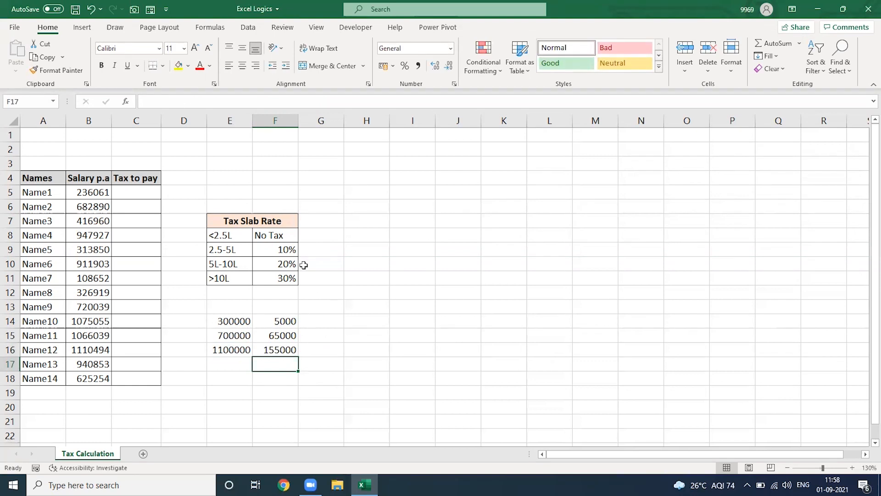
Review the three sample tax formulas in F14 to F16 one after another
{"action": "left_click", "coordinate": [134, 189]}
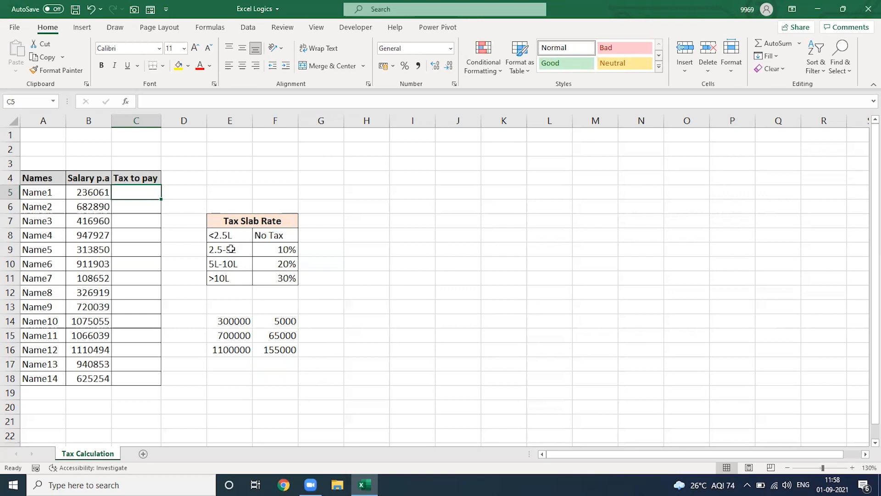
{"action": "double_click", "coordinate": [285, 321]}
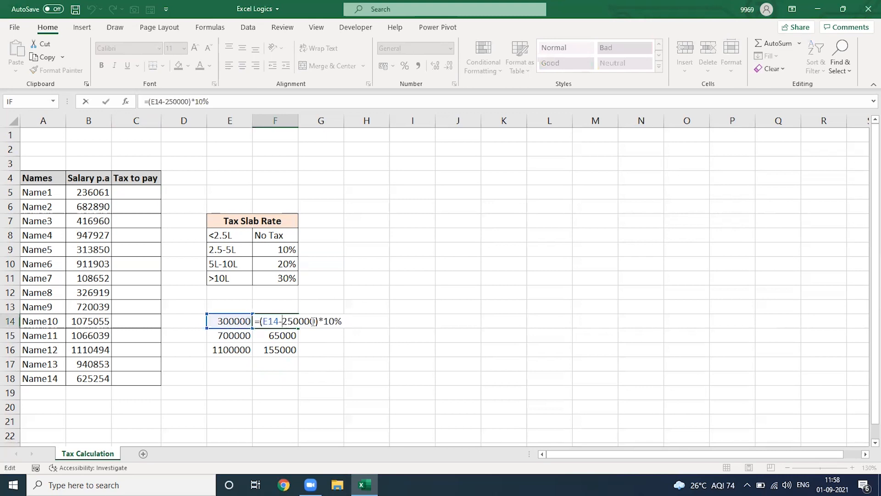
{"action": "key", "text": "Return"}
{"action": "key", "text": "F2"}
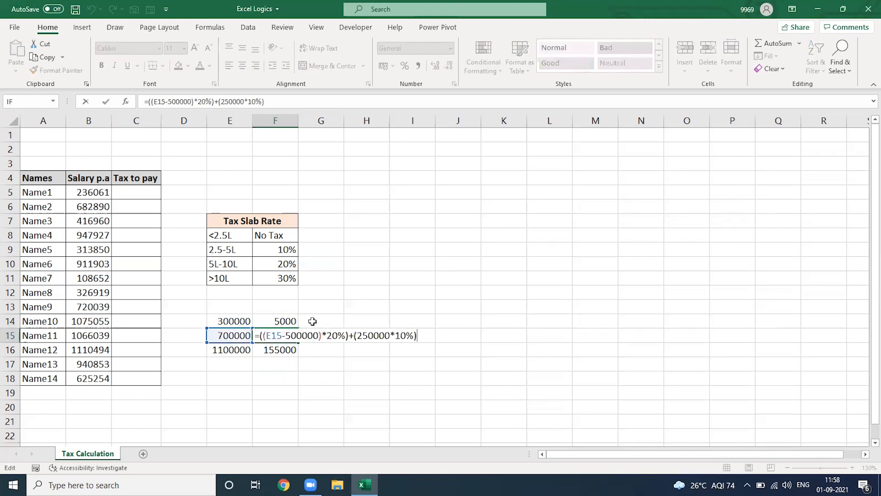
{"action": "key", "text": "Return"}
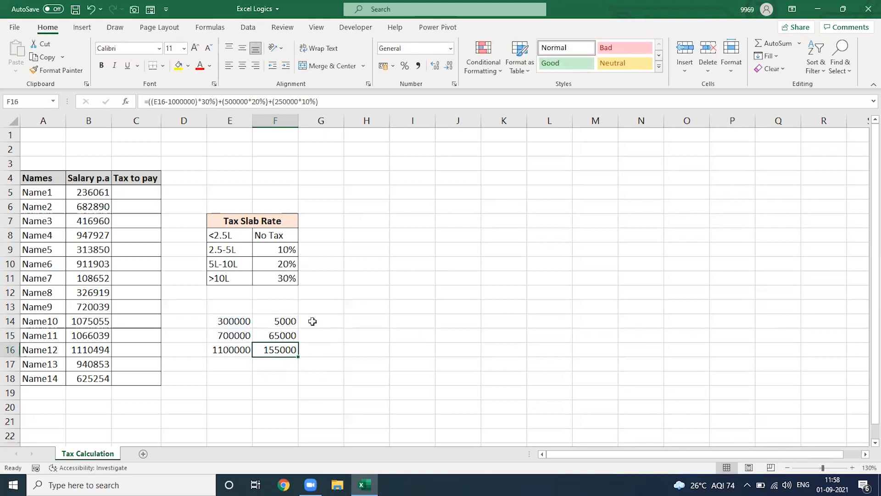
{"action": "key", "text": "F2"}
{"action": "key", "text": "Return"}
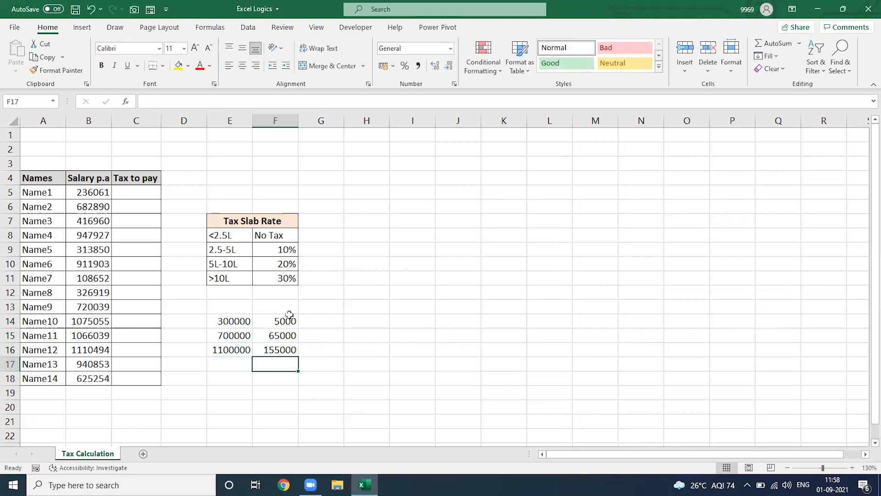
Start a nested IF in C5 returning "No Tax" when B5 is below 250000, opening a second IF
{"action": "left_click", "coordinate": [143, 196]}
{"action": "type", "text": "=IF("}
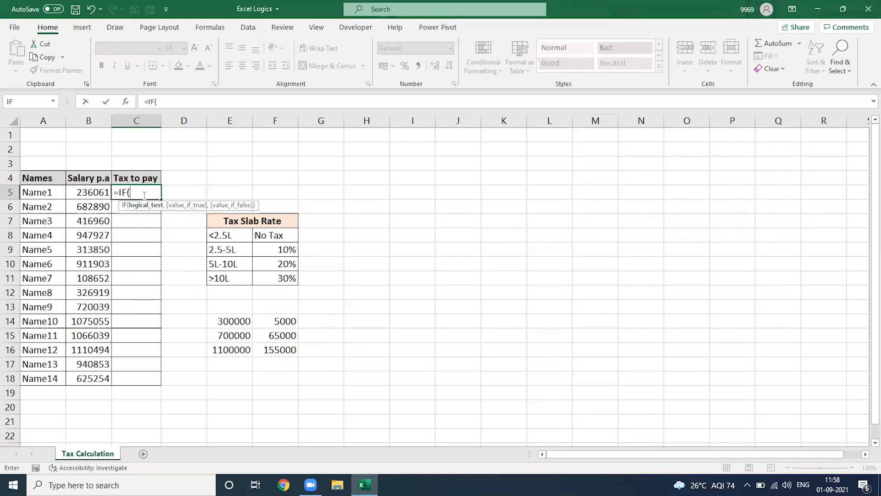
{"action": "left_click", "coordinate": [99, 193]}
{"action": "type", "text": "<25"}
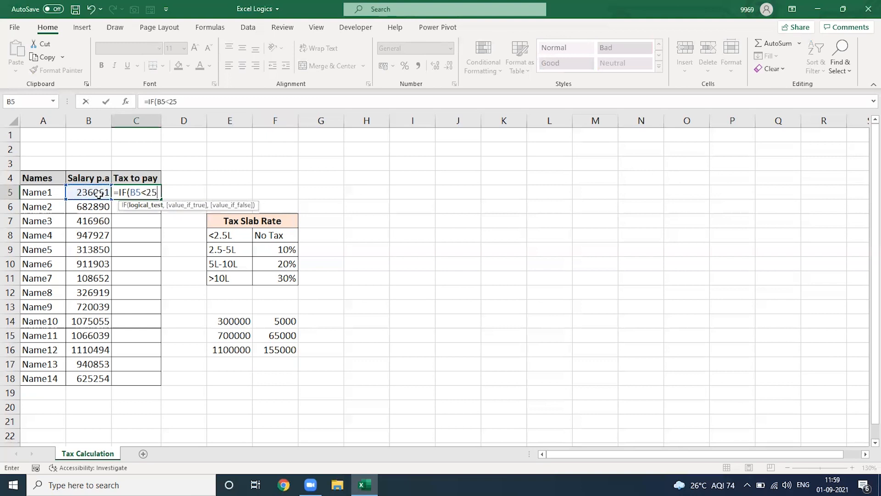
{"action": "type", "text": "0000,"}
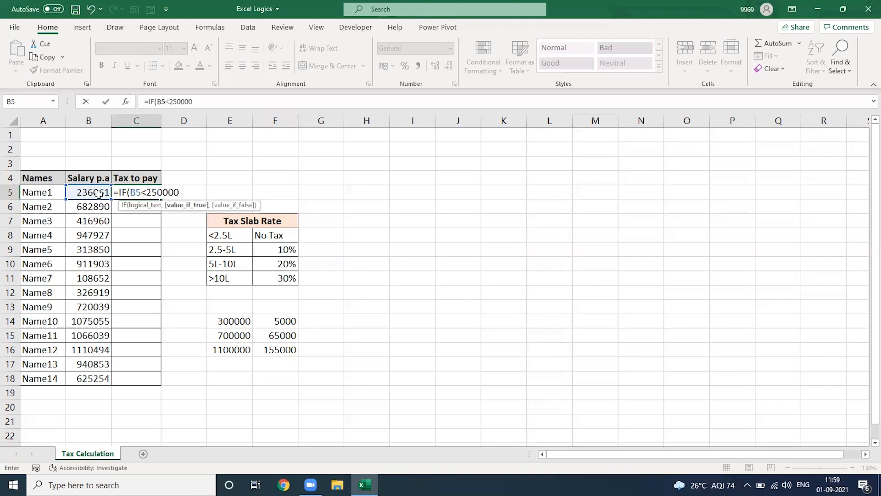
{"action": "type", "text": "\"No Tax\",IF("}
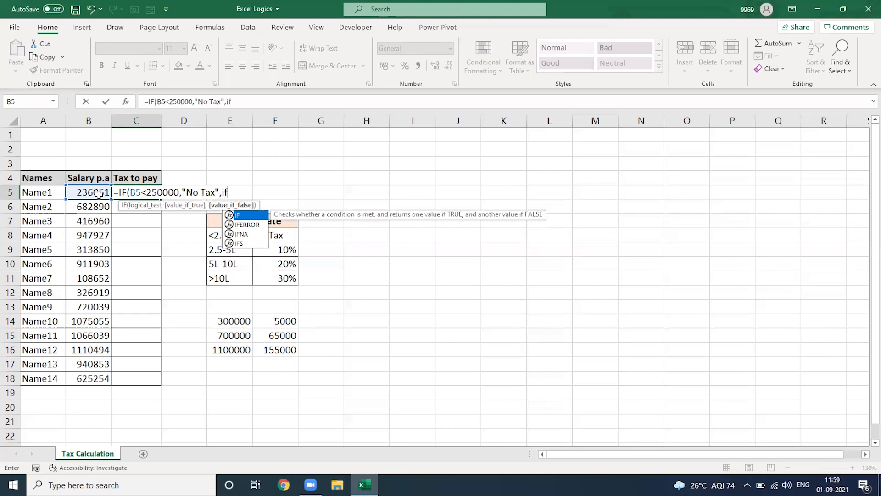
Add the second IF to C5's formula: when B5<=500000, return (B5-250000)*10%
{"action": "left_click", "coordinate": [98, 193]}
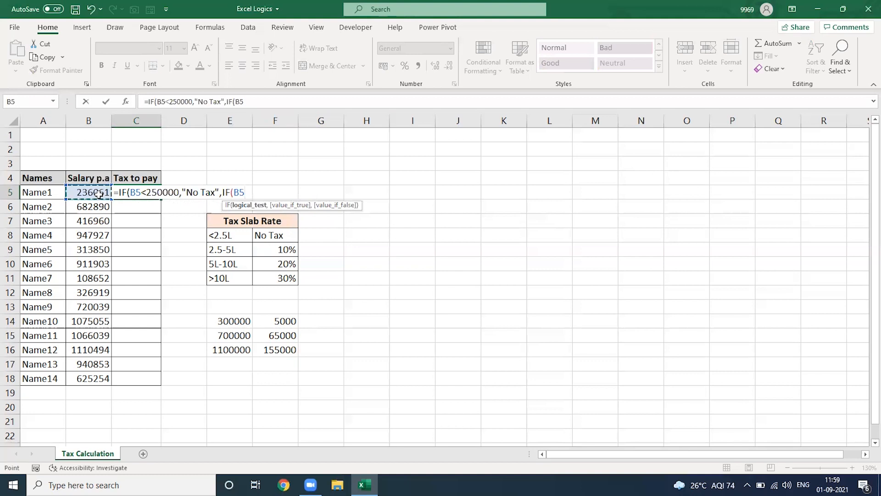
{"action": "type", "text": "500000"}
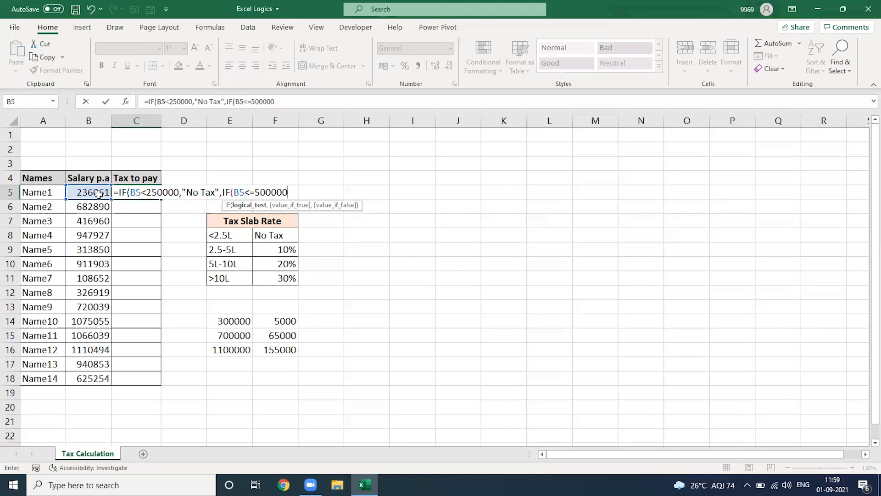
{"action": "type", "text": ",("}
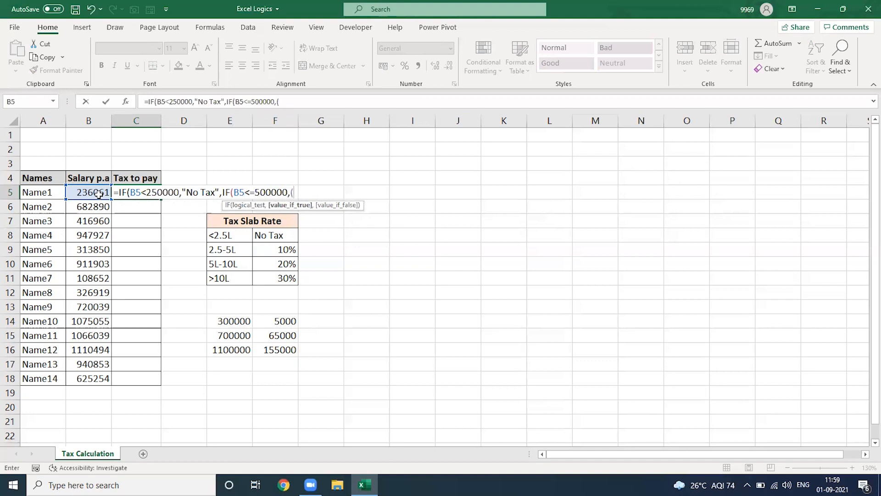
{"action": "type", "text": "B5-250000)*10%"}
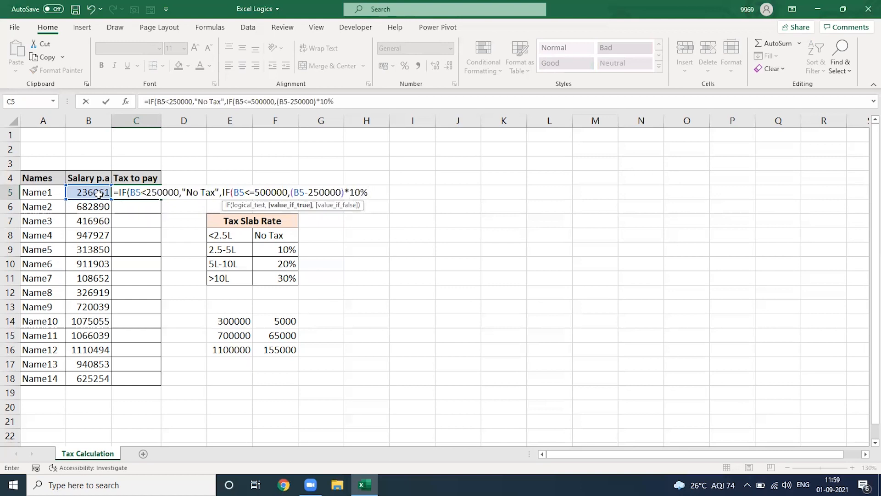
{"action": "type", "text": ","}
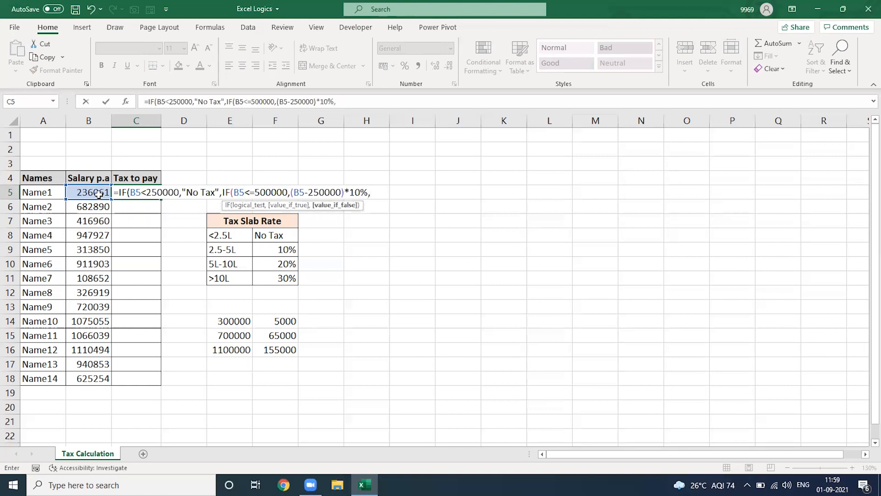
{"action": "type", "text": "IF(B5"}
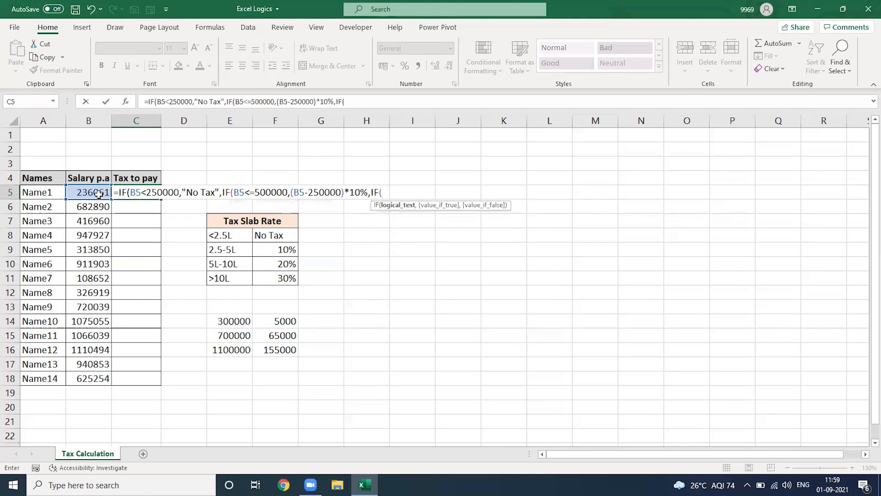
{"action": "type", "text": "<"}
{"action": "type", "text": "=1"}
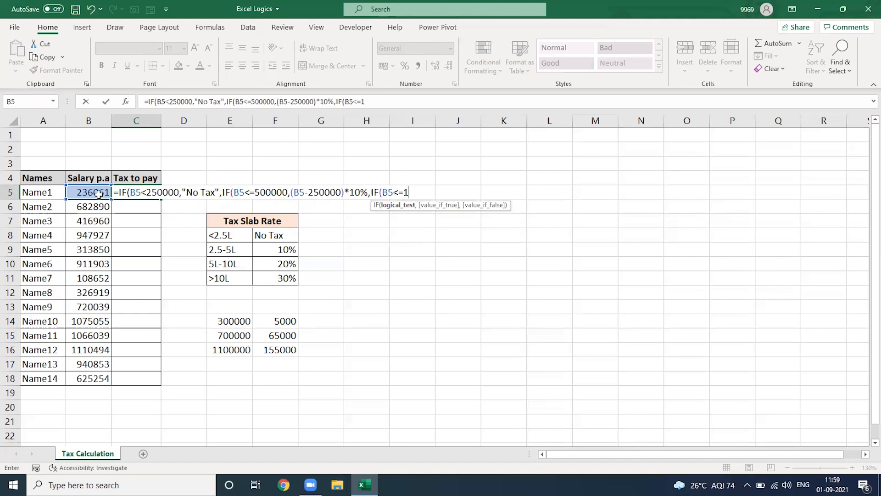
{"action": "type", "text": "000000,(("}
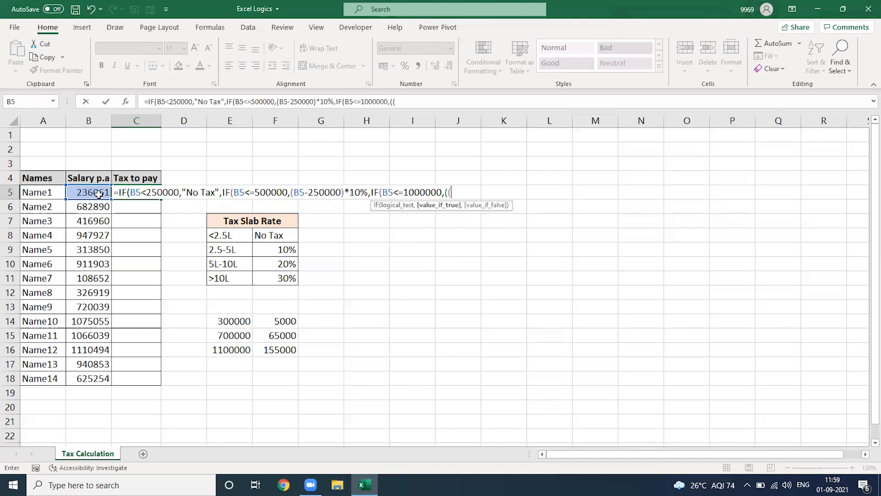
Add a third IF: when B5<=1000000, return ((B5-500000)*20%)+(250000)*10%)
{"action": "left_click", "coordinate": [99, 194]}
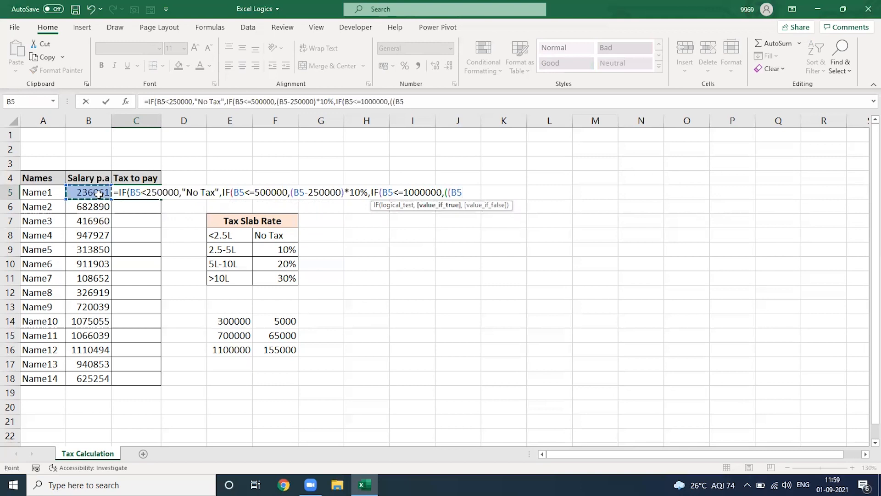
{"action": "type", "text": "-500000)*"}
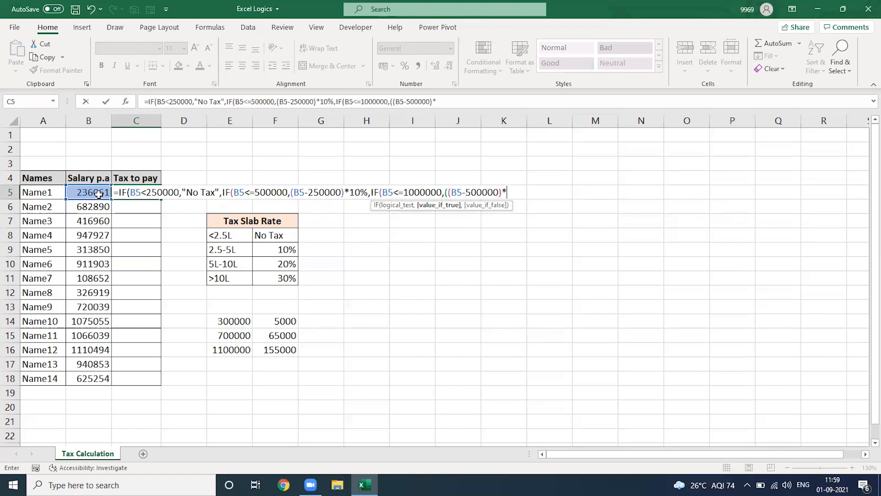
{"action": "type", "text": "20%)+(2500"}
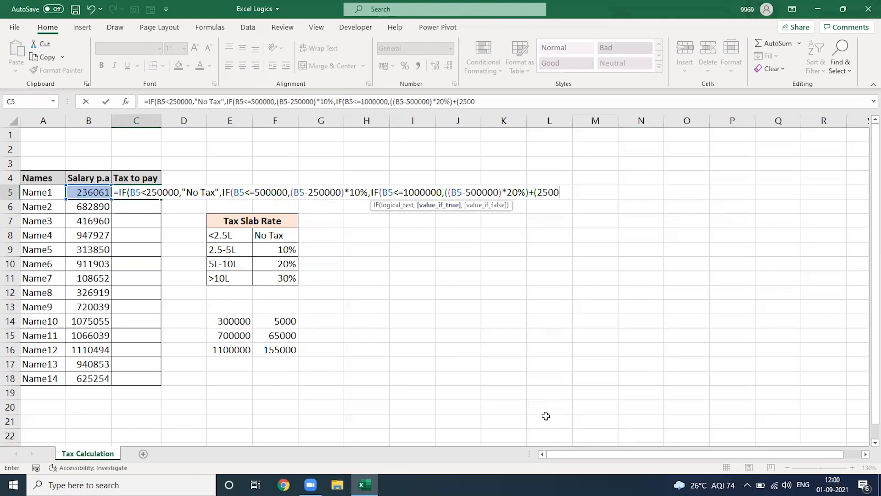
{"action": "type", "text": "00)*10%)"}
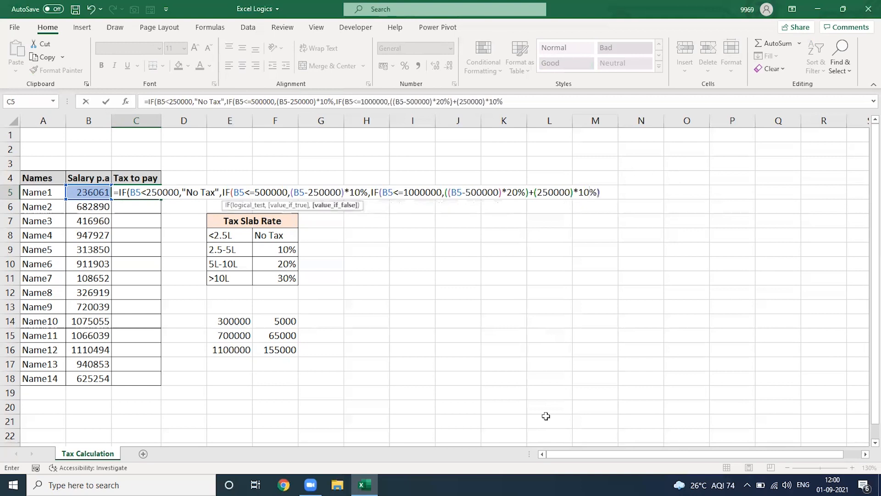
{"action": "type", "text": ","}
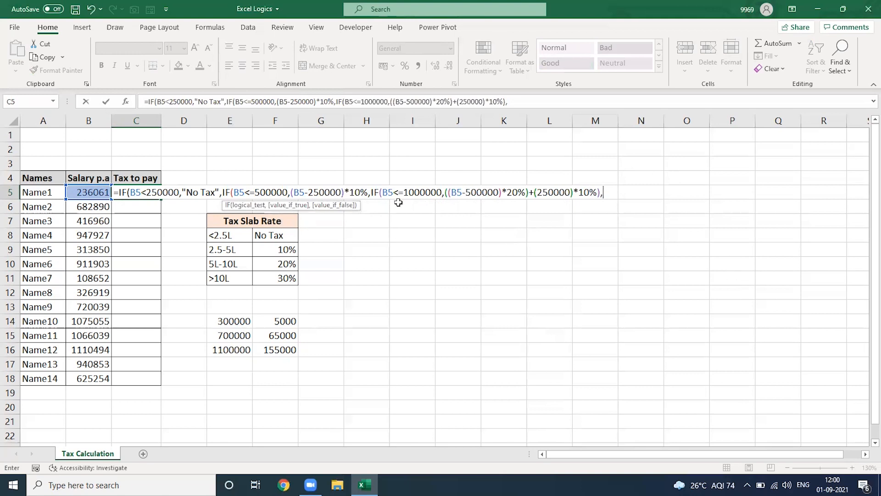
Finish the formula with the final case ((B5-1000000)*30%)+(500000*20%)+(250000*10%), close all brackets and enter it
{"action": "type", "text": "(("}
{"action": "key", "text": "Left"}
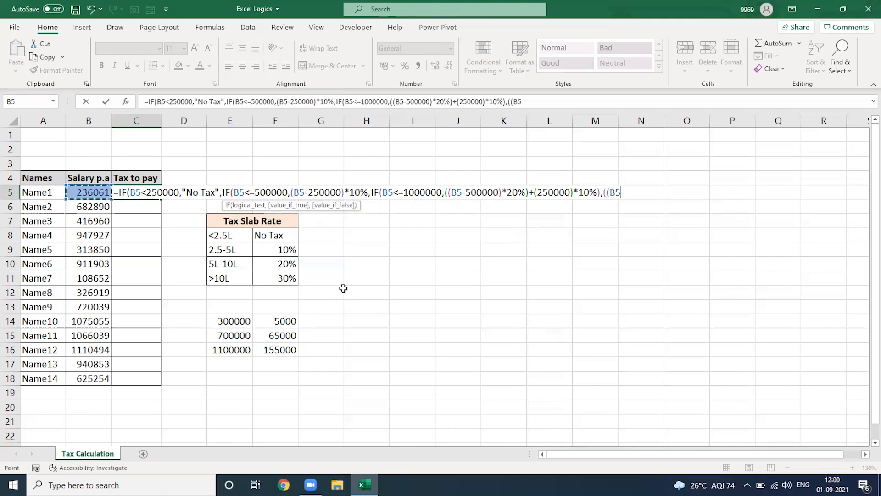
{"action": "type", "text": "-1000000)*30%"}
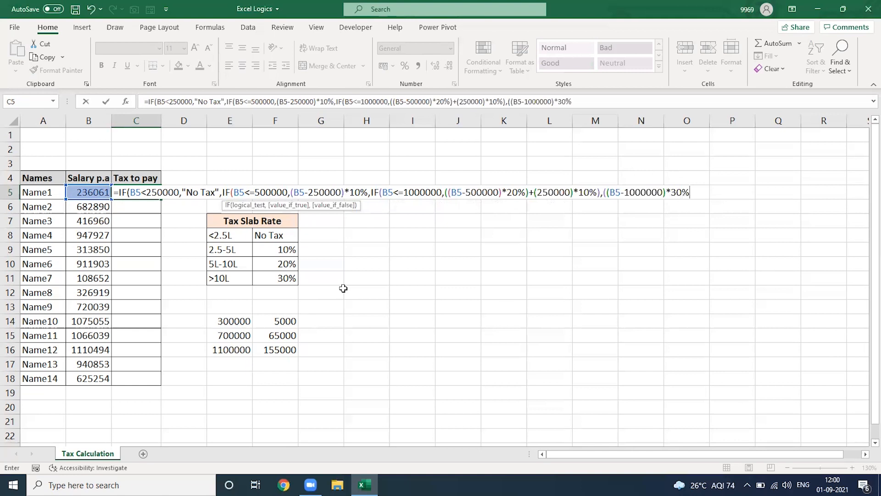
{"action": "type", "text": ")+("}
{"action": "type", "text": "50"}
{"action": "type", "text": "0000"}
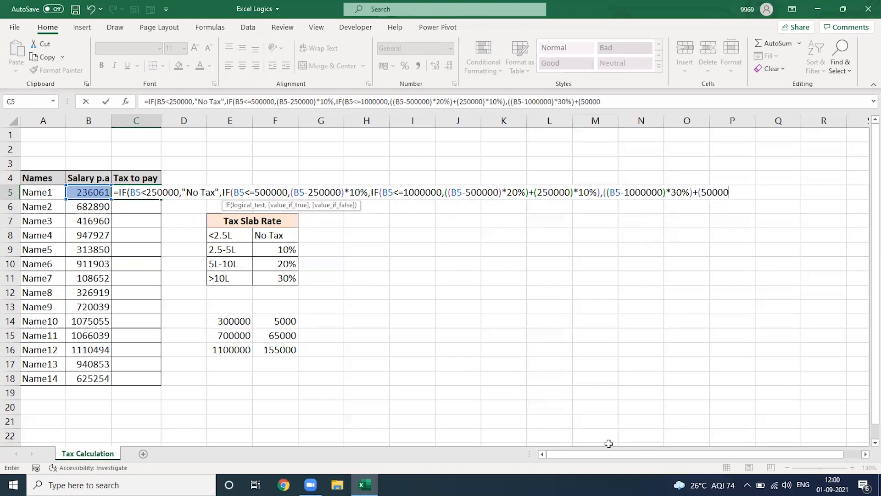
{"action": "type", "text": "0*20%)+(250000*"}
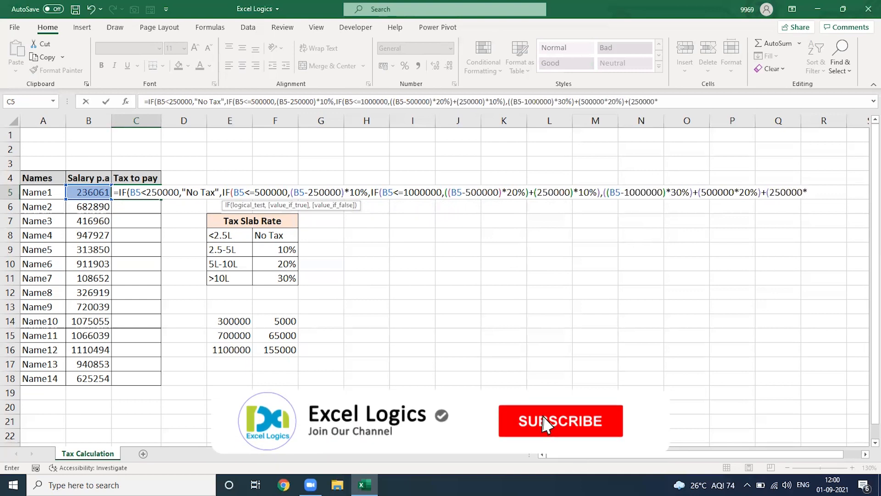
{"action": "type", "text": "10%"}
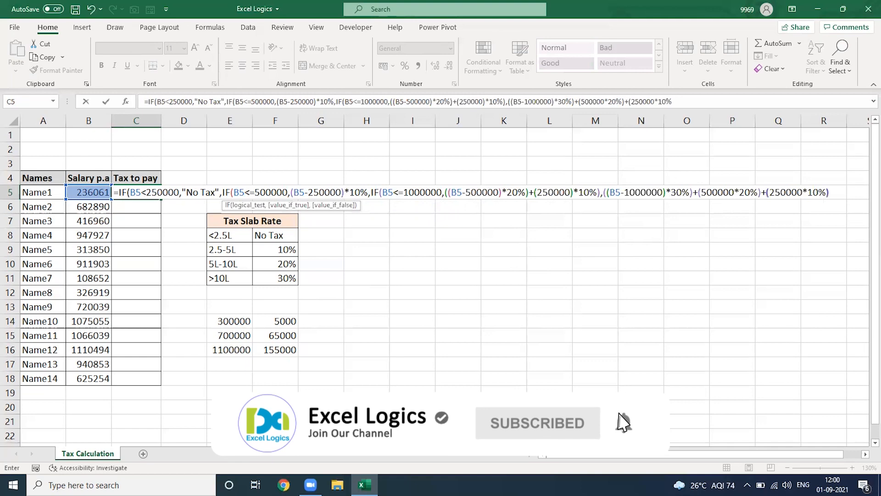
{"action": "type", "text": "))))"}
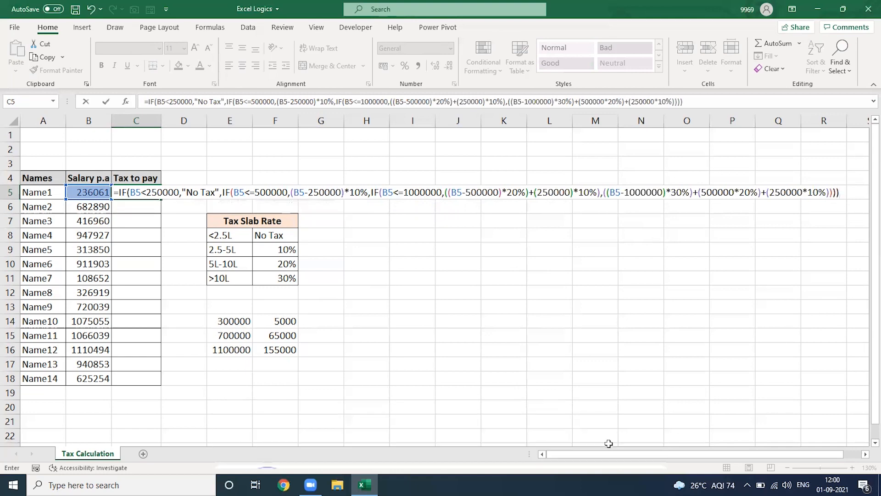
{"action": "key", "text": "Return"}
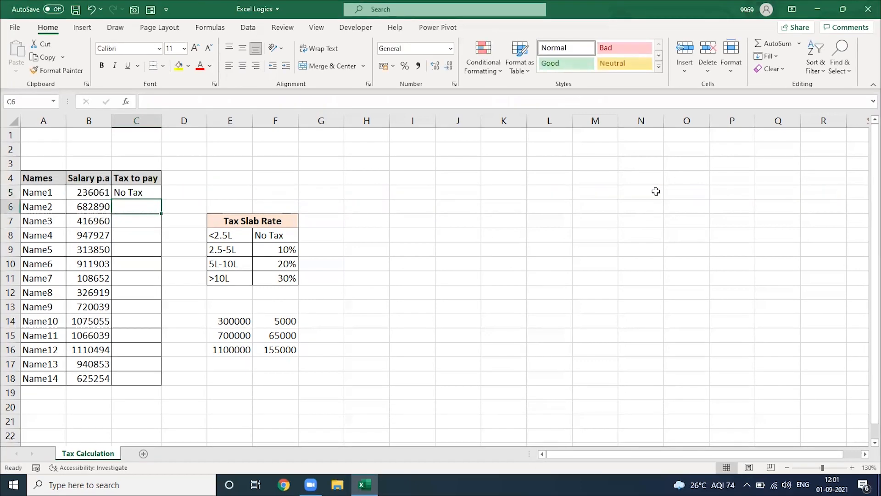
Fill the C5 tax formula down through C18 for all employees
{"action": "key", "text": "Up"}
{"action": "key", "text": "shift+Down"}
{"action": "key", "text": "shift+Down"}
{"action": "key", "text": "shift+Down"}
{"action": "key", "text": "shift+Down"}
{"action": "key", "text": "shift+Down"}
{"action": "key", "text": "shift+Down"}
{"action": "key", "text": "shift+Down"}
{"action": "key", "text": "shift+Down"}
{"action": "key", "text": "shift+Down"}
{"action": "key", "text": "shift+Down"}
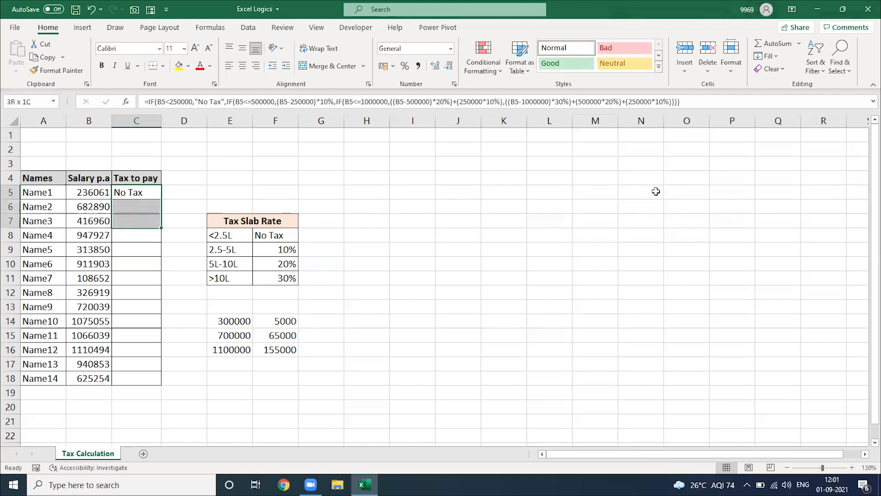
{"action": "key", "text": "shift+Down"}
{"action": "key", "text": "shift+Down"}
{"action": "key", "text": "shift+Down"}
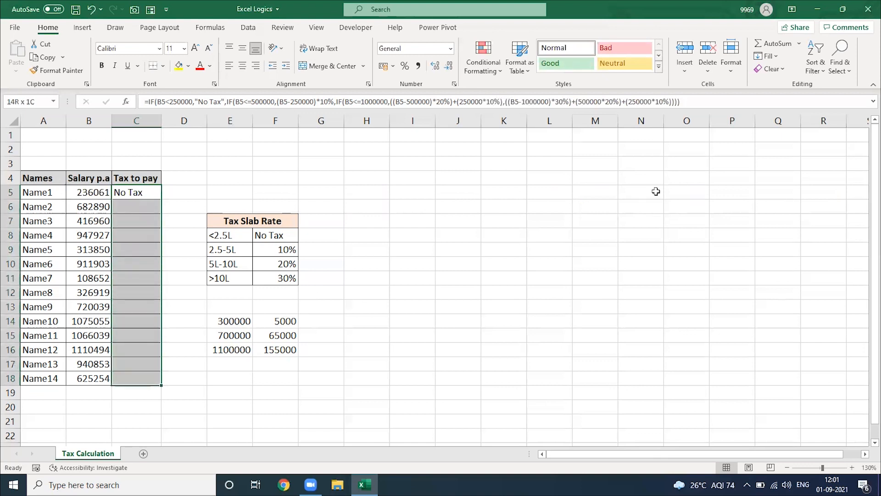
{"action": "key", "text": "ctrl+d"}
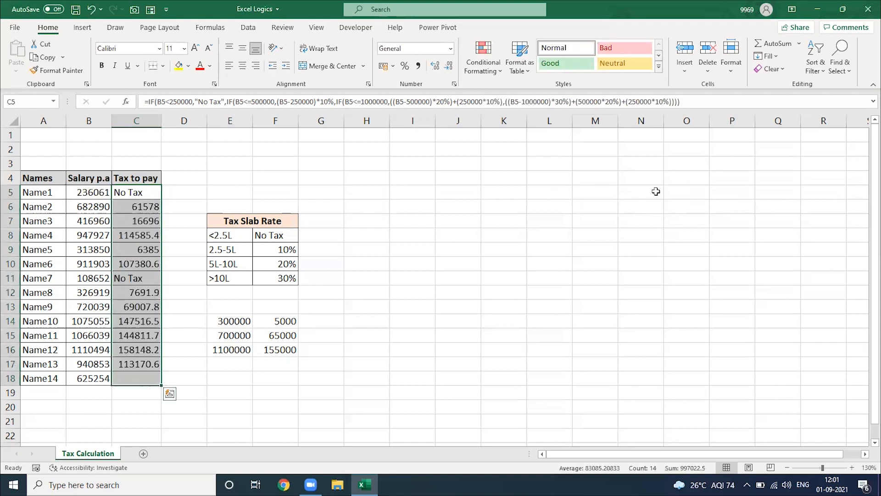